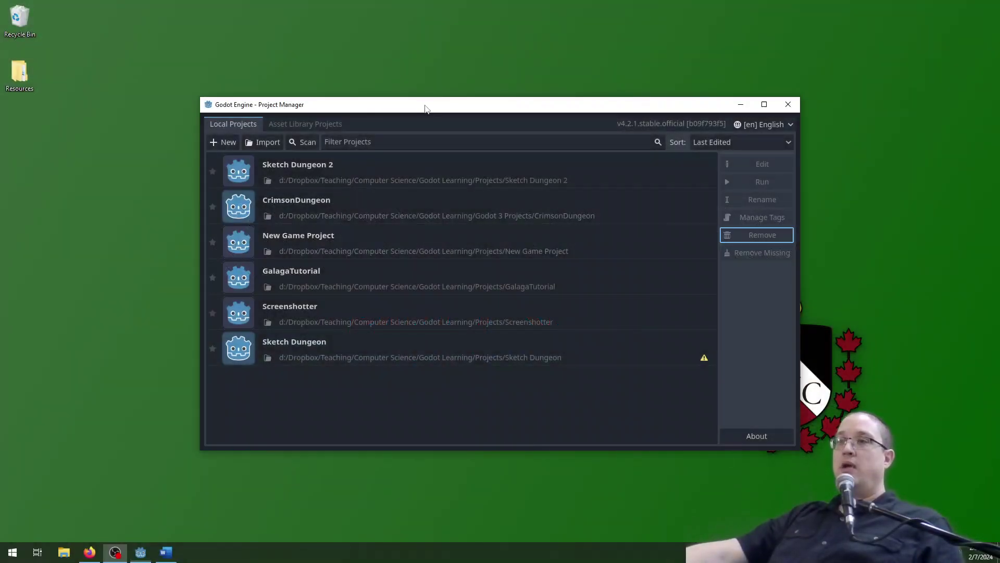
# Create a new project named GalagaVideo in a dedicated folder and open it for editing.
pyautogui.moveTo(426, 106); pyautogui.dragTo(419, 102)
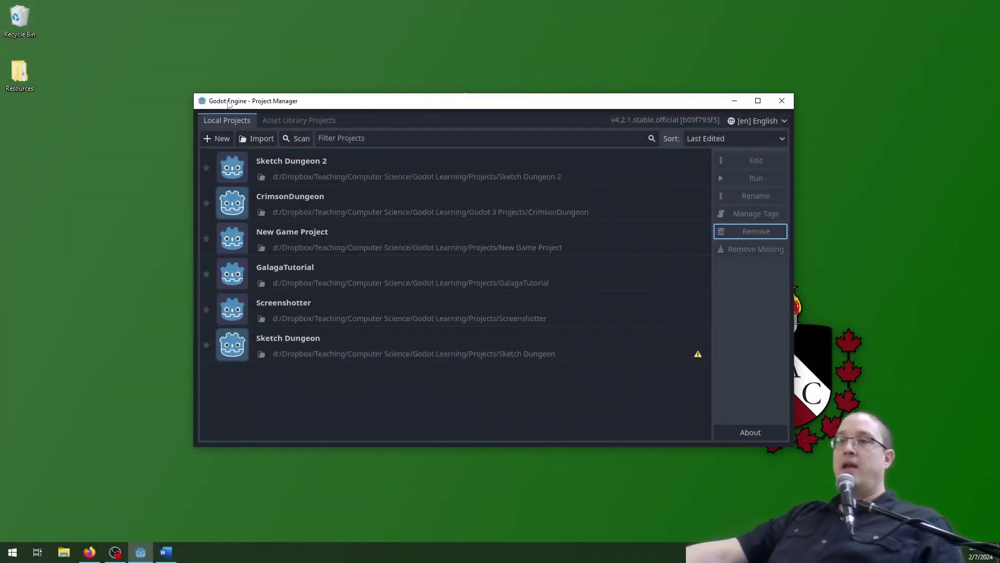
pyautogui.click(215, 140)
pyautogui.write('G')
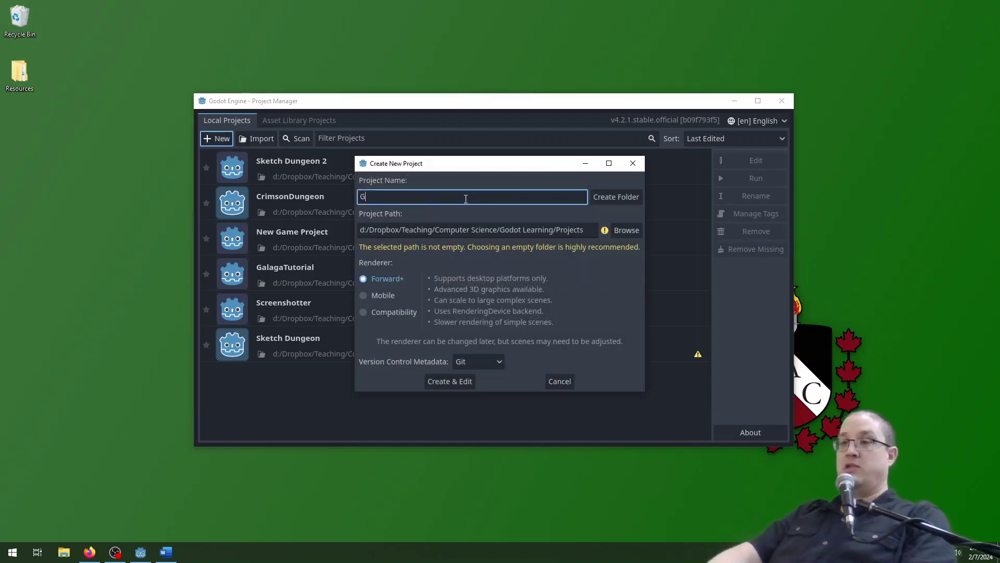
pyautogui.write('alagaVideo')
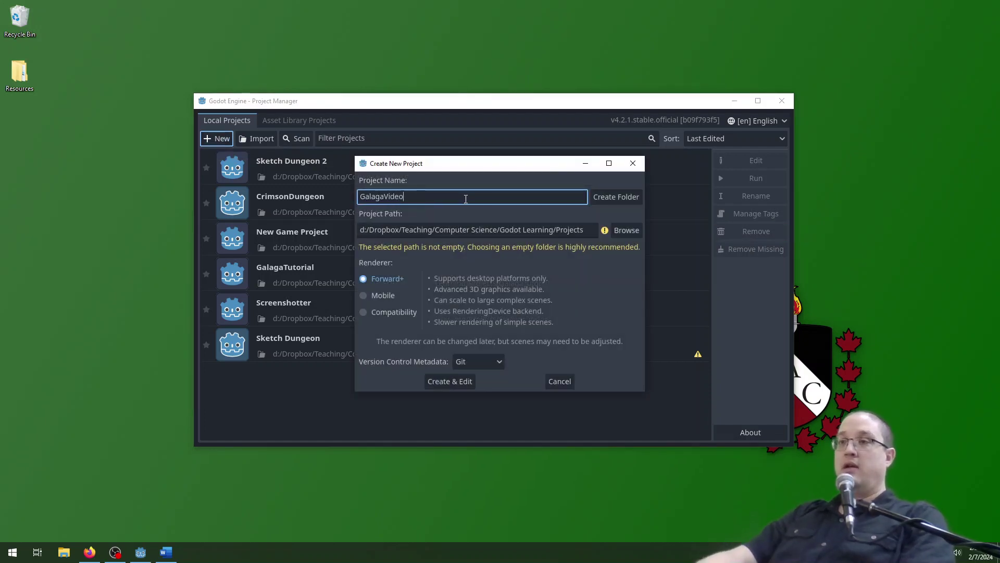
pyautogui.click(626, 202)
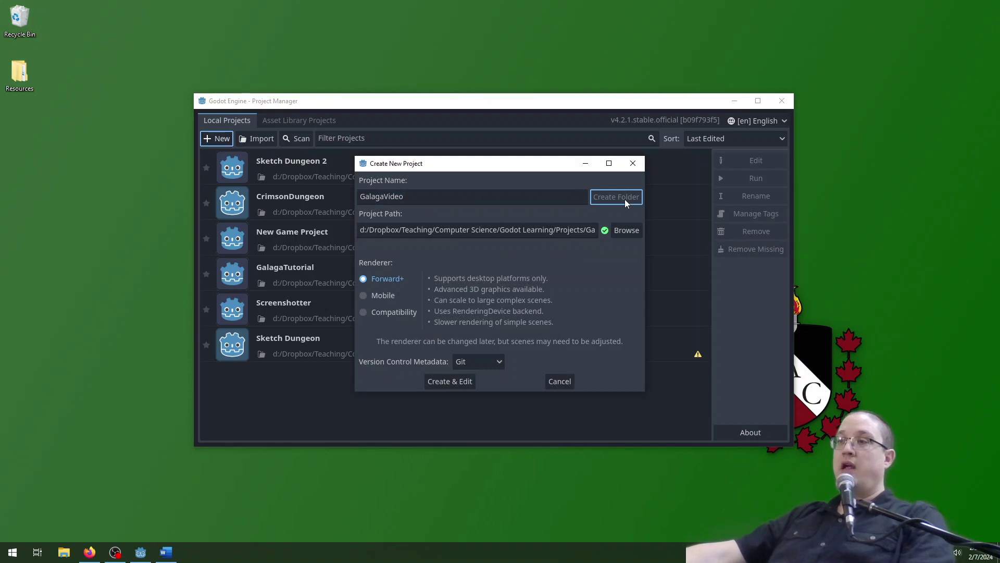
pyautogui.click(449, 381)
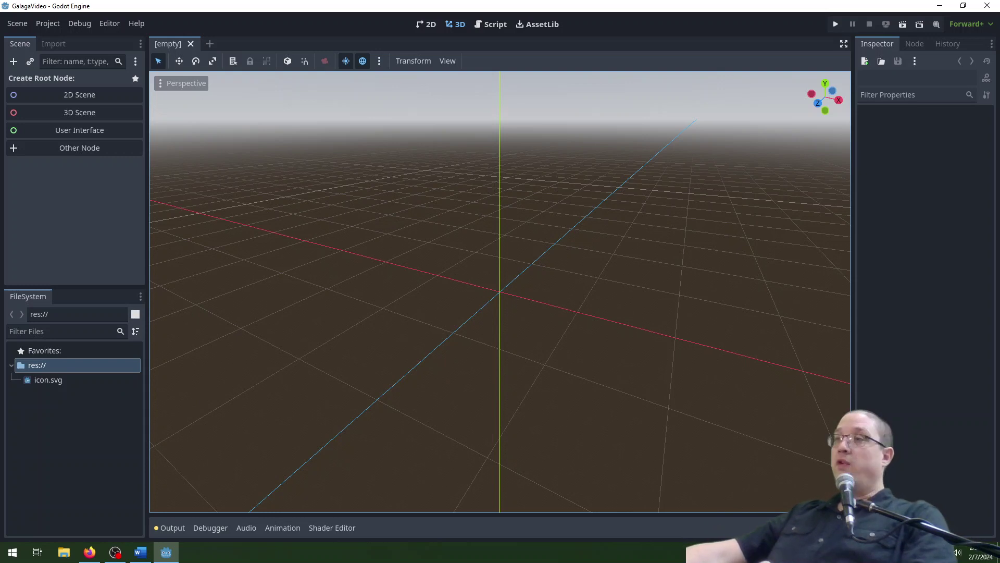
# Select the res:// root folder in the FileSystem dock.
pyautogui.click(60, 419)
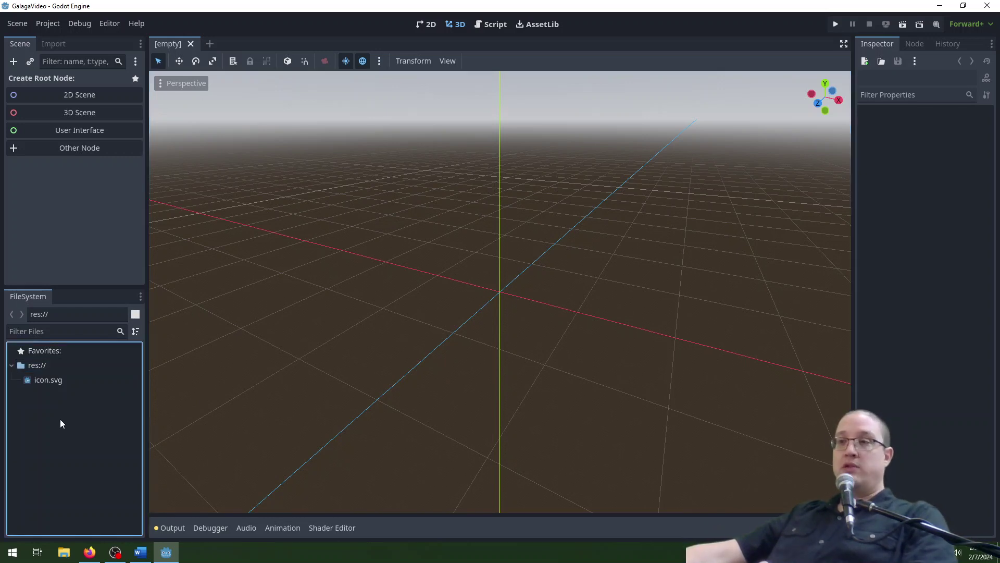
pyautogui.click(38, 367)
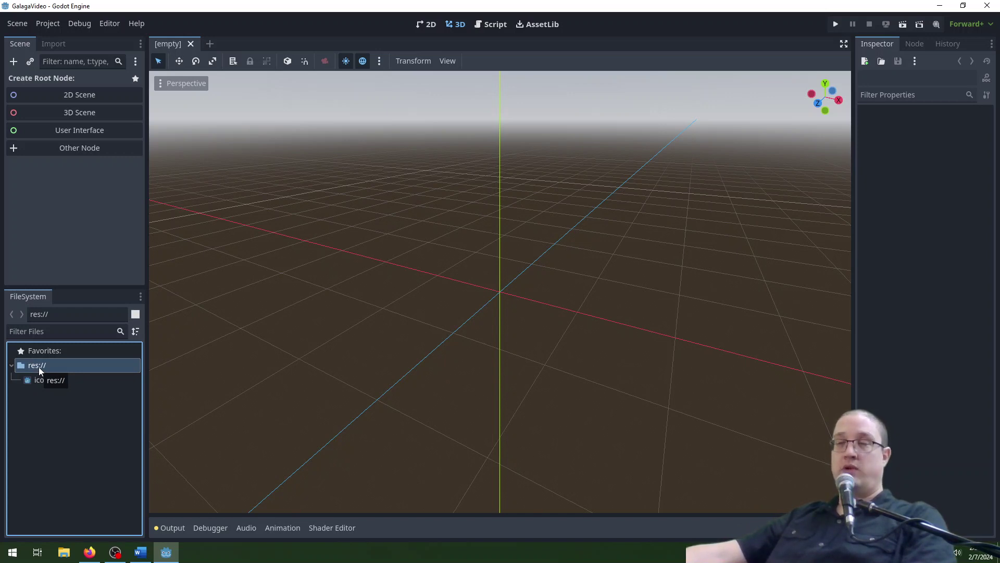
# Create two new folders, Assets and Scenes, in res://.
pyautogui.rightClick(39, 367)
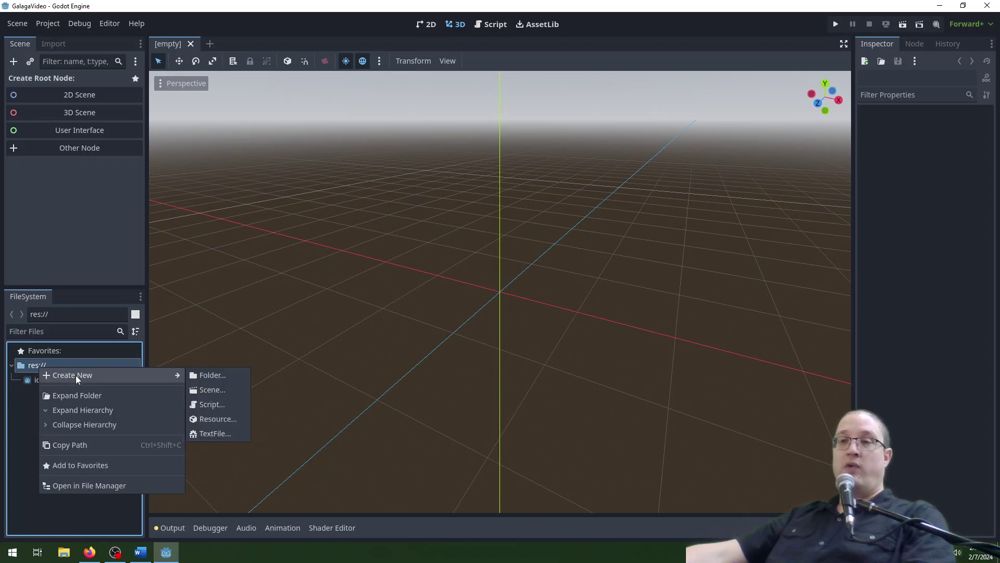
pyautogui.moveTo(73, 374)
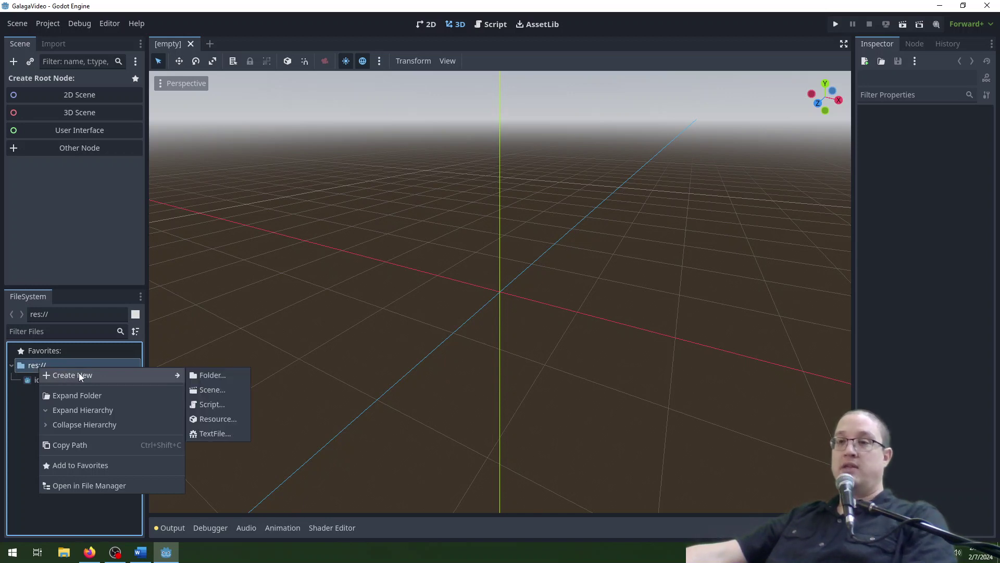
pyautogui.click(212, 374)
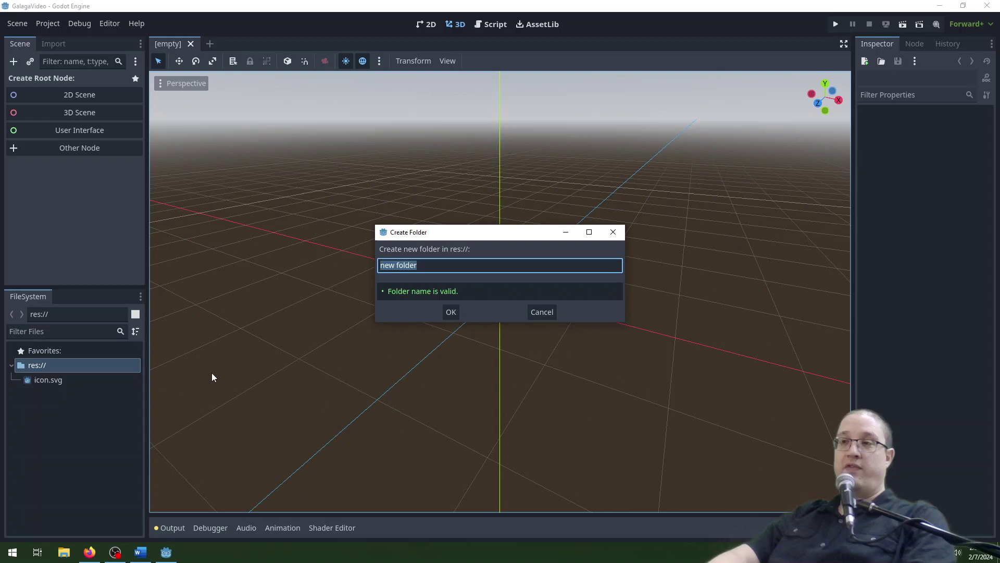
pyautogui.write('Assets')
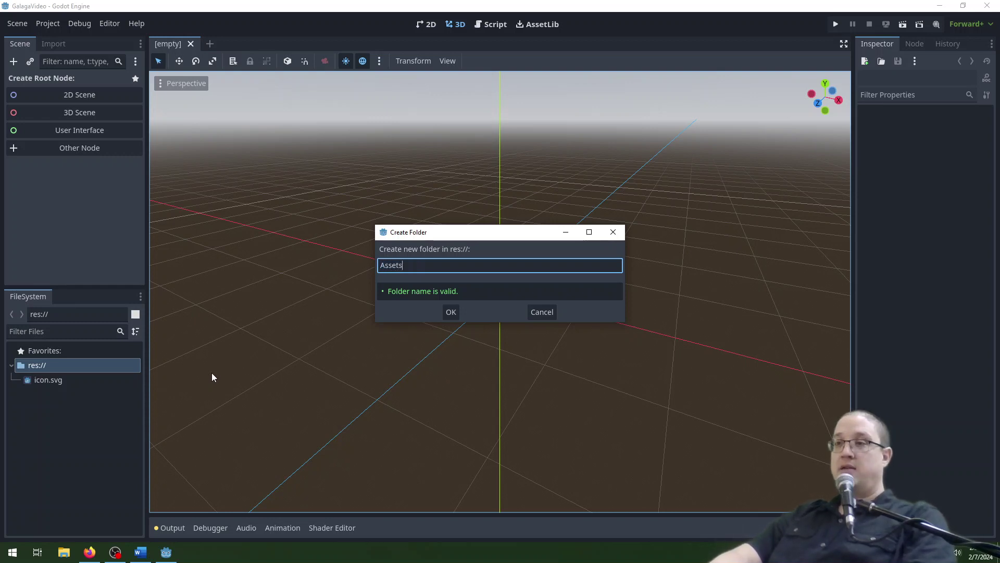
pyautogui.press('Return')
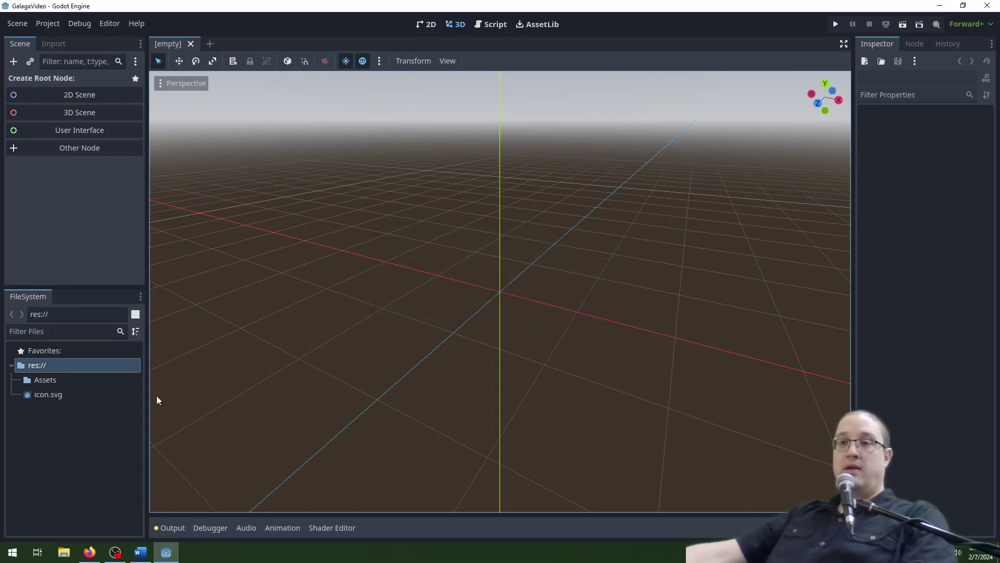
pyautogui.rightClick(41, 365)
pyautogui.moveTo(64, 367)
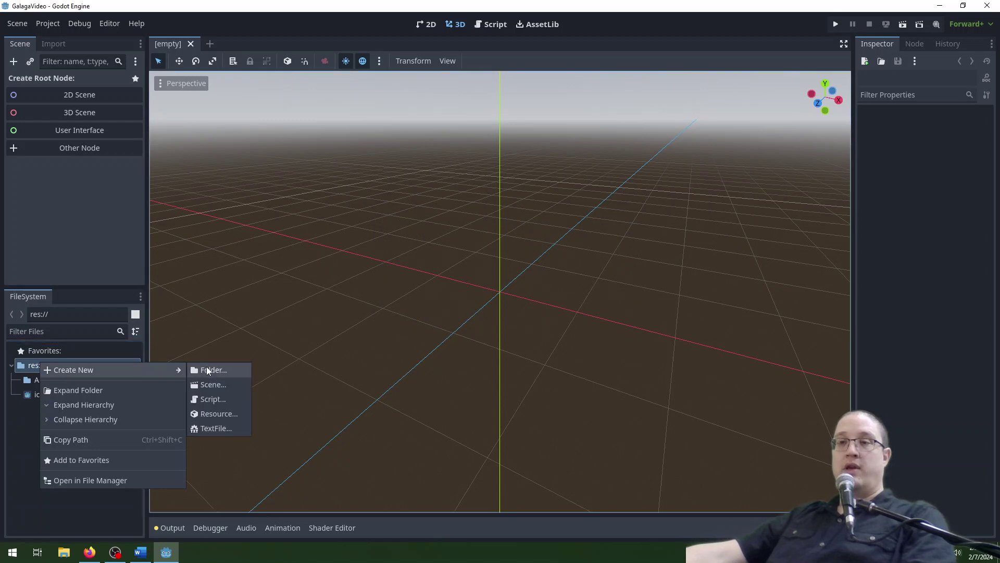
pyautogui.click(208, 368)
pyautogui.write('Scenes')
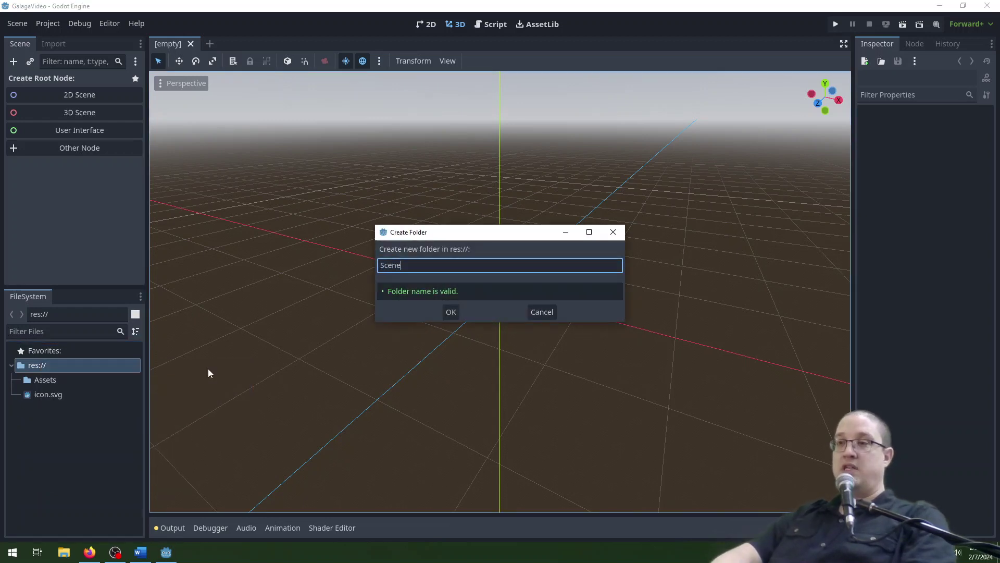
pyautogui.press('Return')
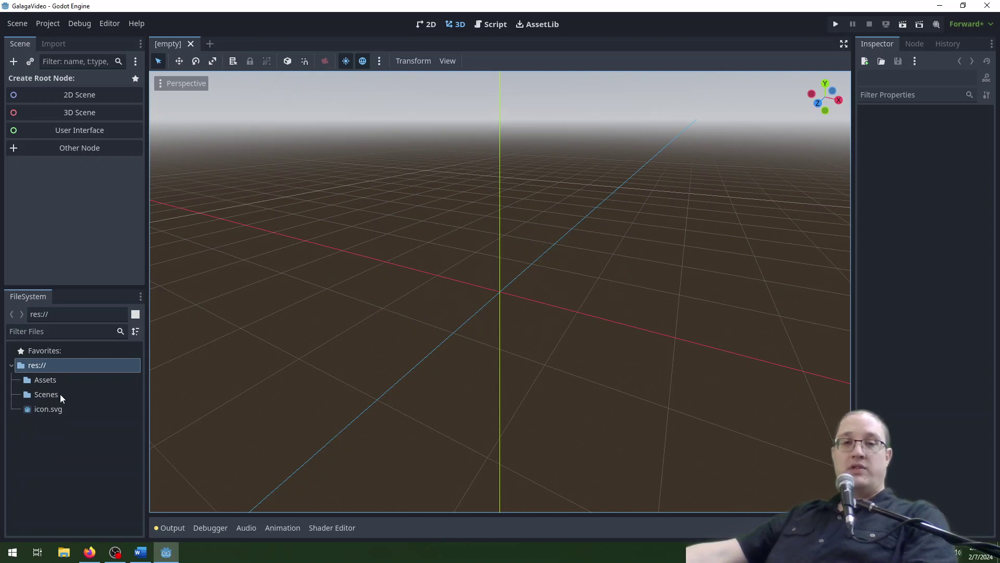
# Select the Assets folder, then open the desktop Resources folder in File Explorer.
pyautogui.click(45, 380)
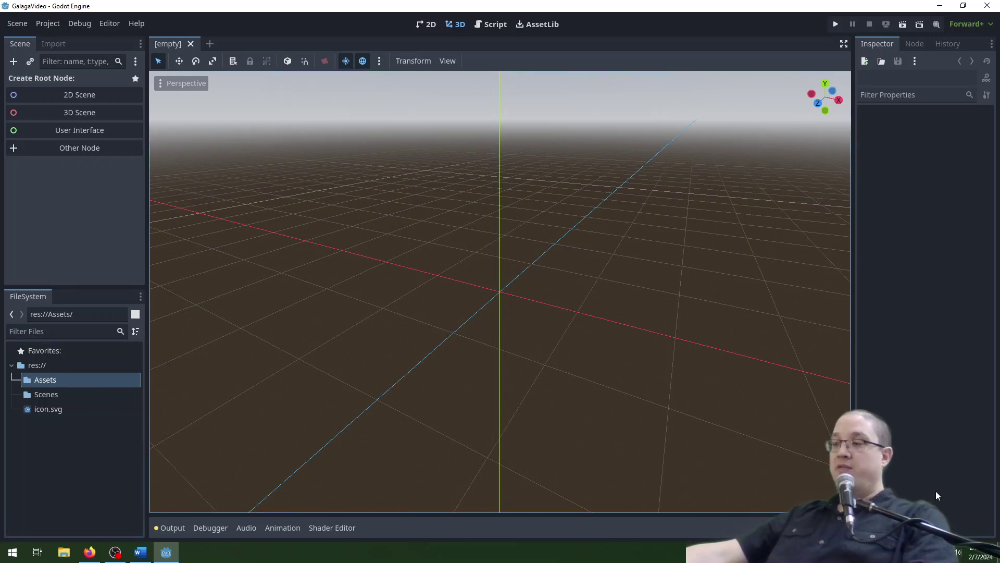
pyautogui.click(939, 6)
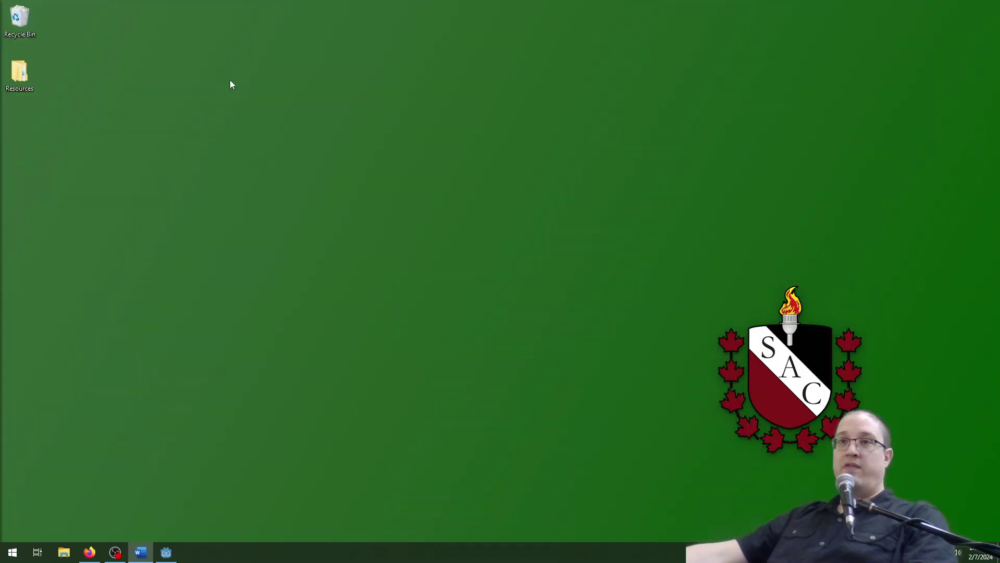
pyautogui.doubleClick(19, 72)
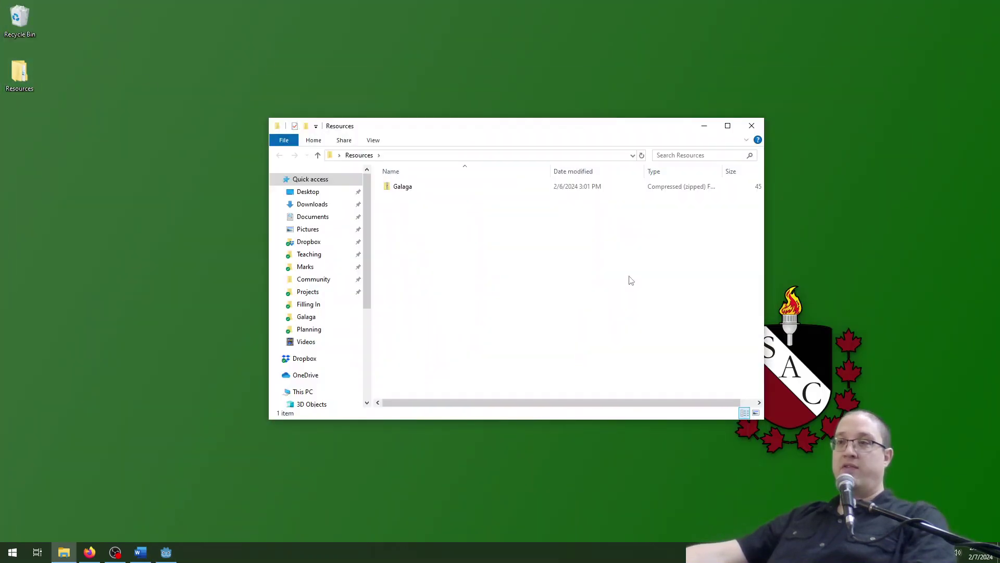
pyautogui.moveTo(488, 129); pyautogui.dragTo(400, 92)
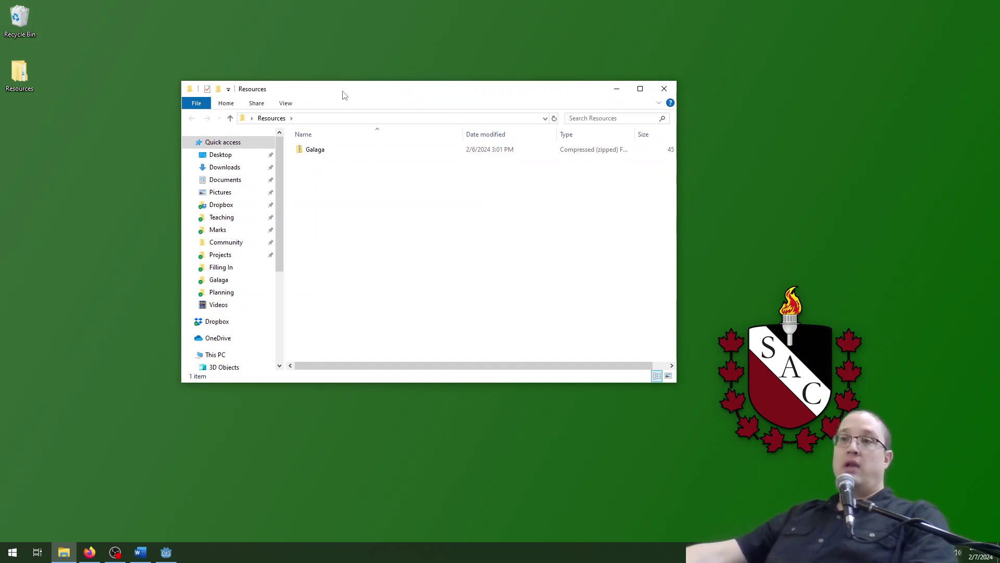
pyautogui.moveTo(344, 92); pyautogui.dragTo(361, 82)
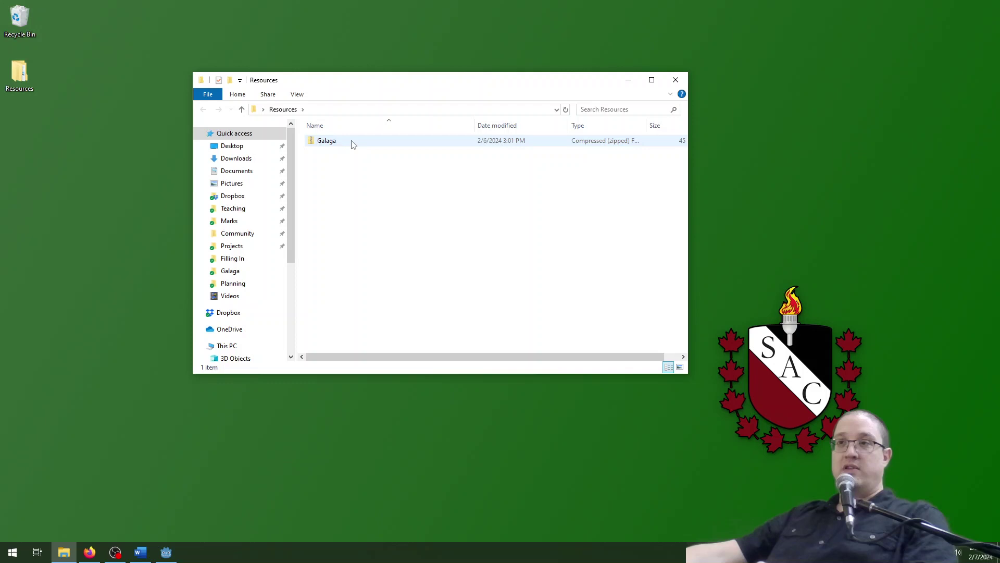
# Extract all files from the Galaga.zip archive.
pyautogui.click(335, 142)
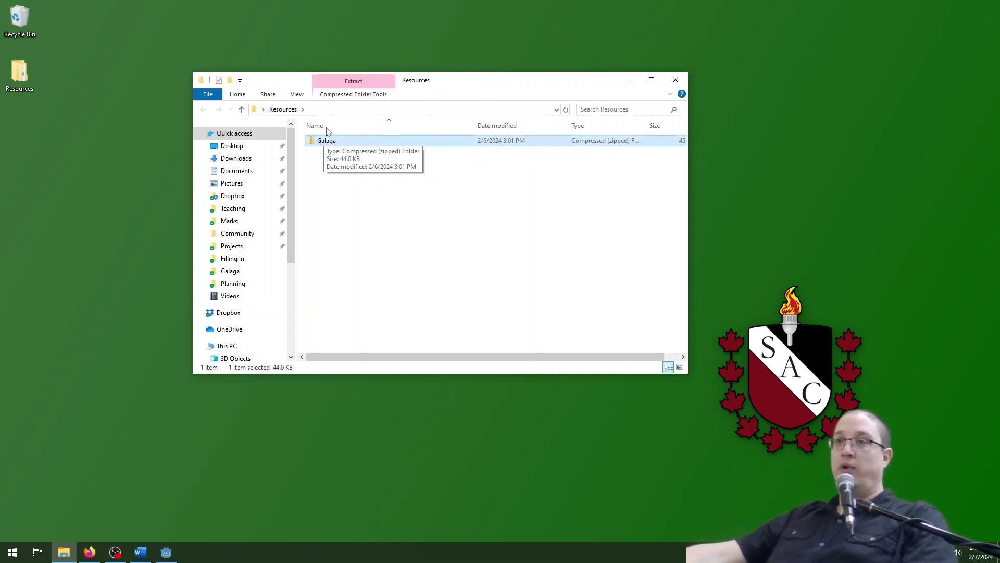
pyautogui.click(354, 94)
pyautogui.click(358, 125)
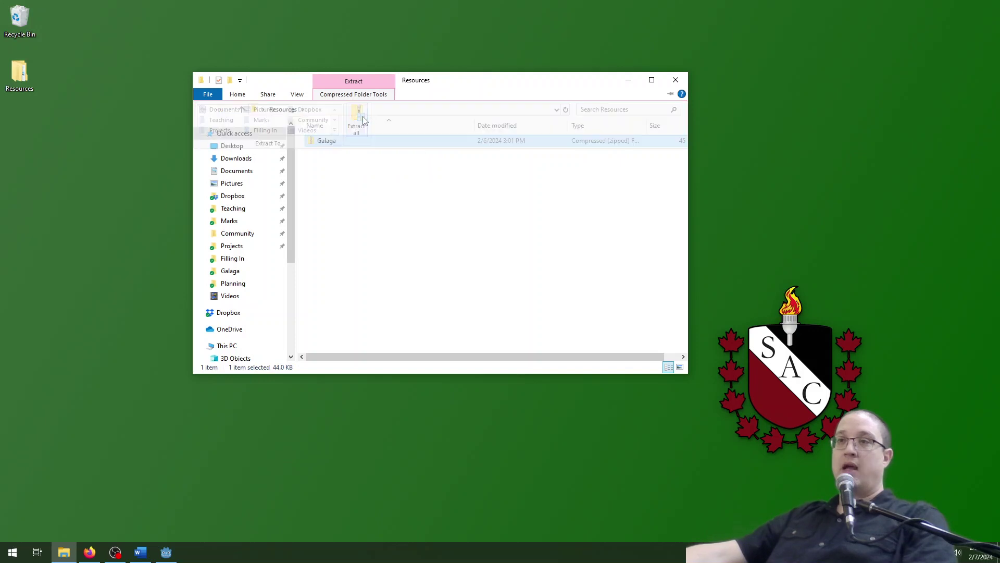
pyautogui.click(583, 382)
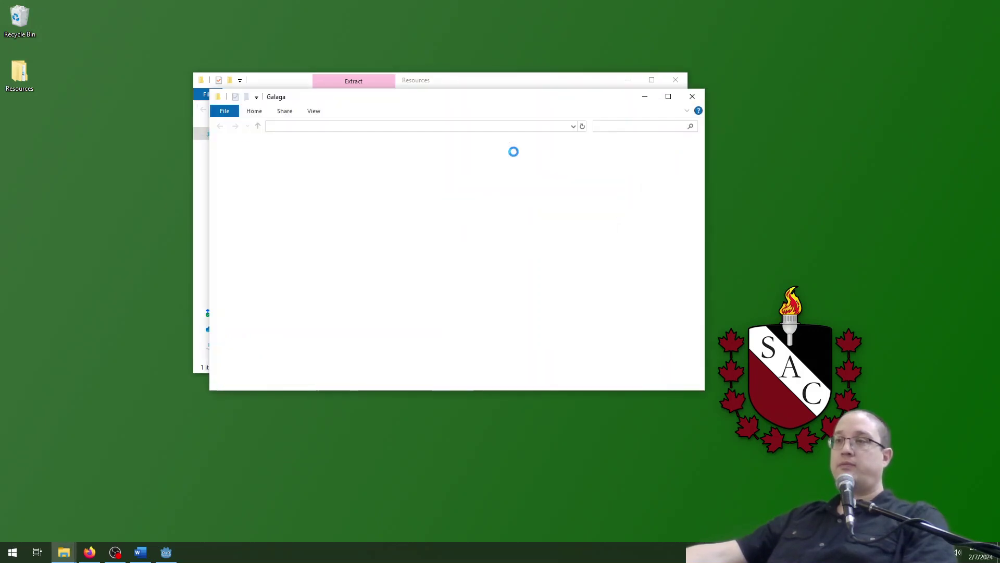
# Drag Sprites and black_background.png from the extracted Galaga Assets folder into Godot's Assets folder.
pyautogui.click(615, 80)
pyautogui.click(674, 79)
pyautogui.doubleClick(350, 158)
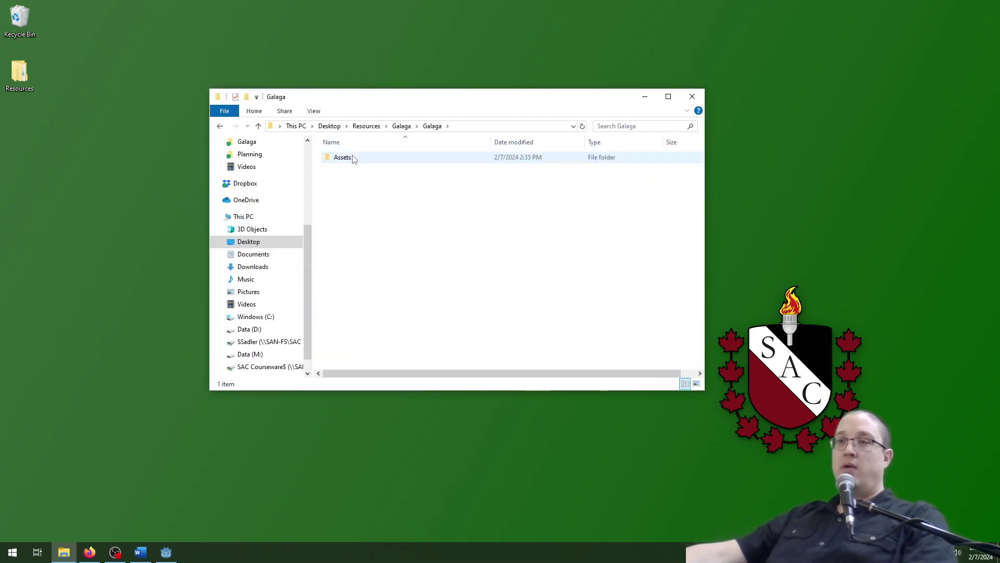
pyautogui.doubleClick(356, 163)
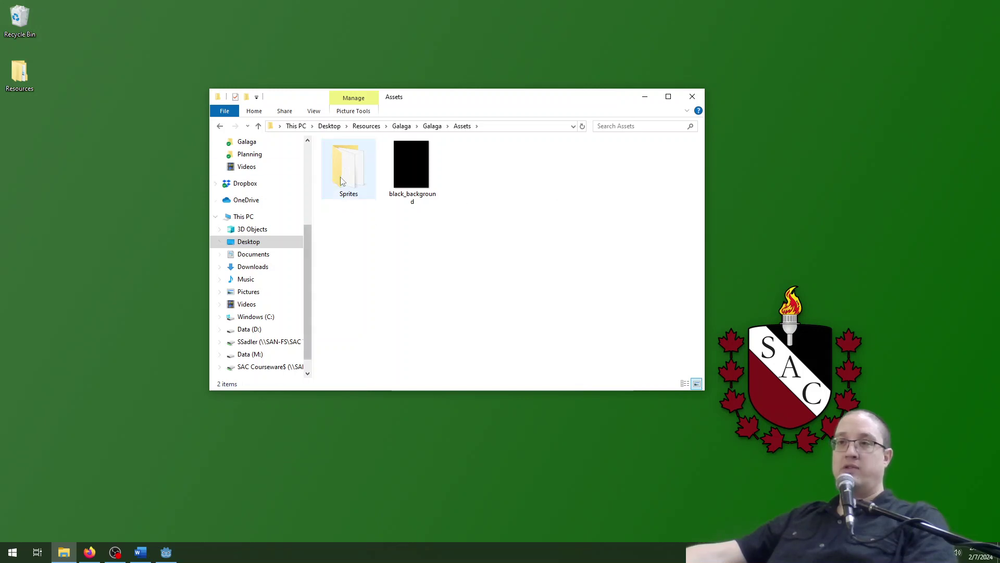
pyautogui.click(166, 552)
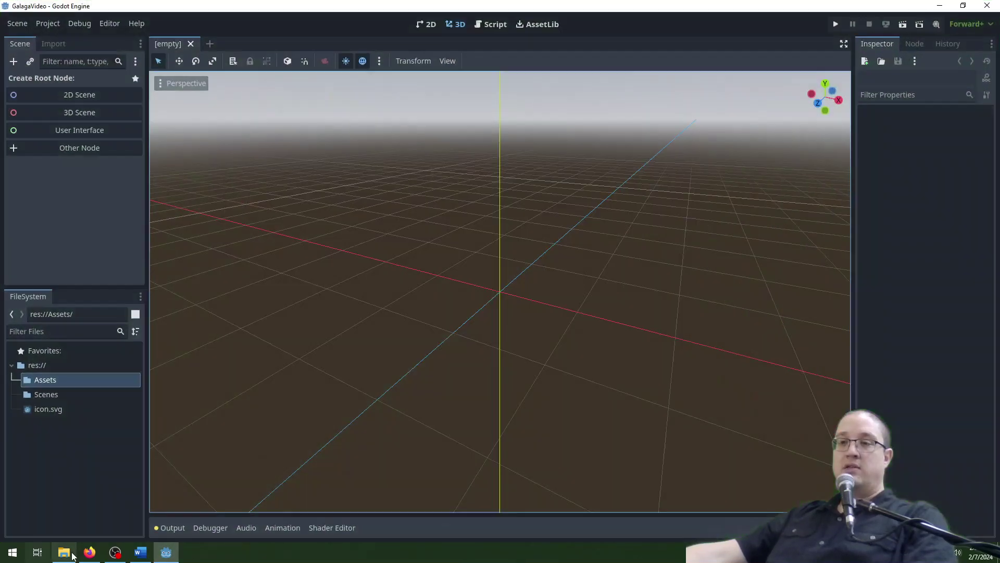
pyautogui.click(63, 552)
pyautogui.moveTo(432, 96); pyautogui.dragTo(528, 86)
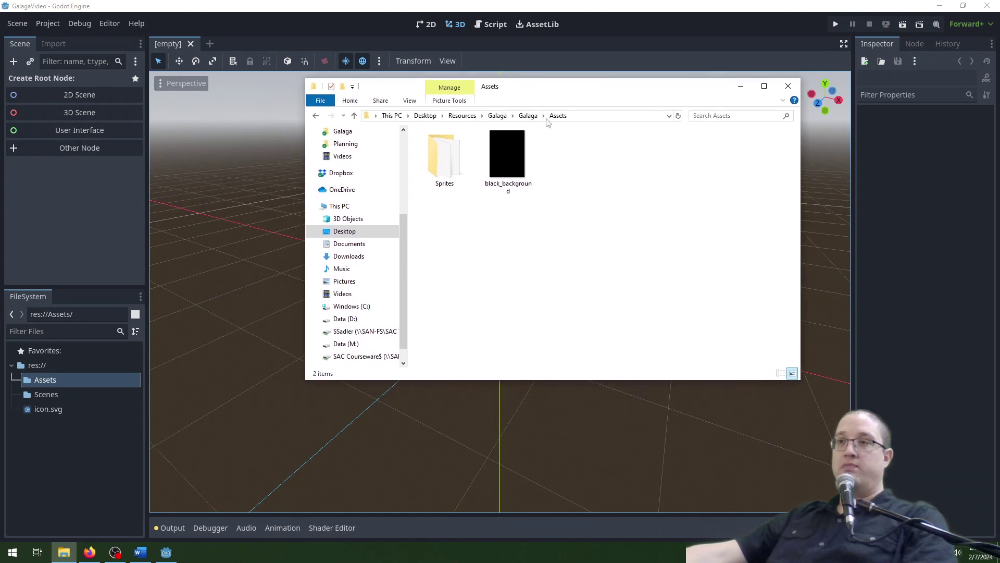
pyautogui.moveTo(785, 314); pyautogui.dragTo(48, 380)
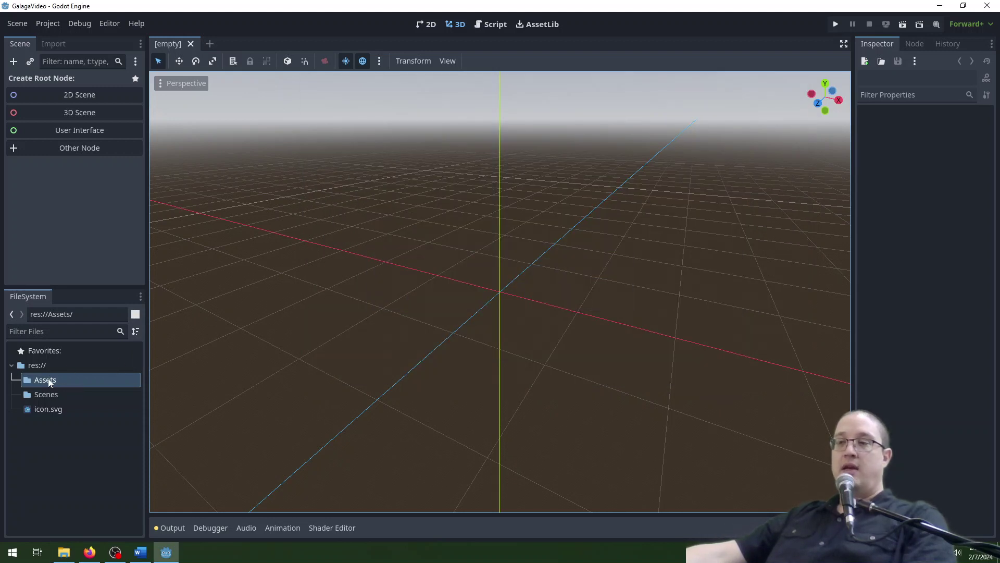
# Expand Assets and Sprites to check the imported images, then collapse Sprites.
pyautogui.click(18, 380)
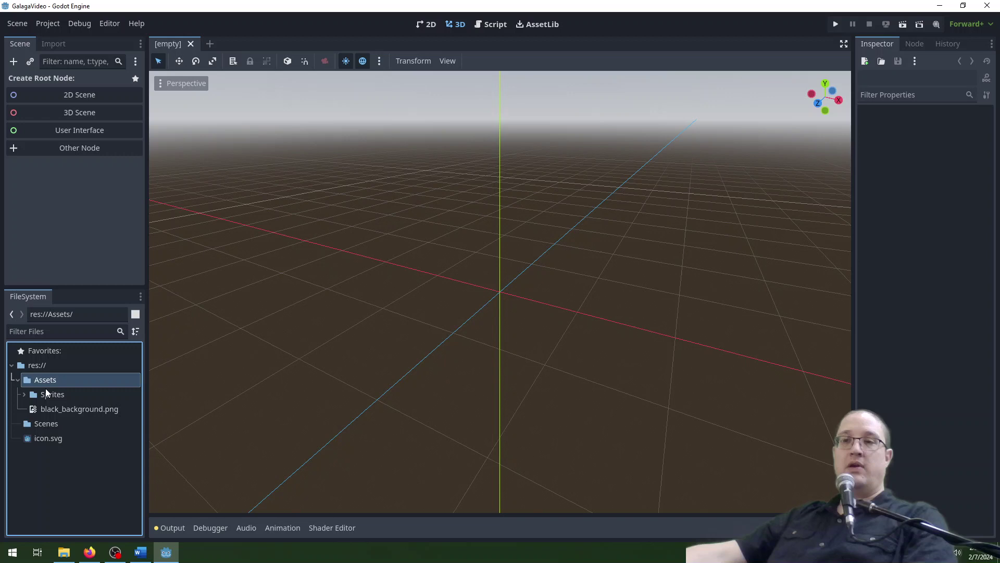
pyautogui.click(23, 395)
pyautogui.scroll(-5, 74, 409)
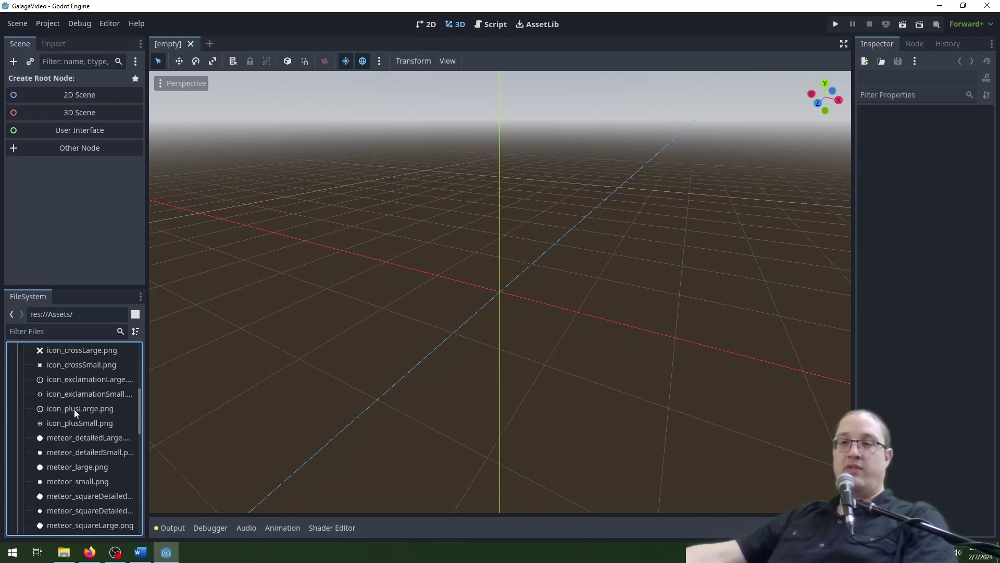
pyautogui.scroll(5, 74, 408)
pyautogui.click(24, 395)
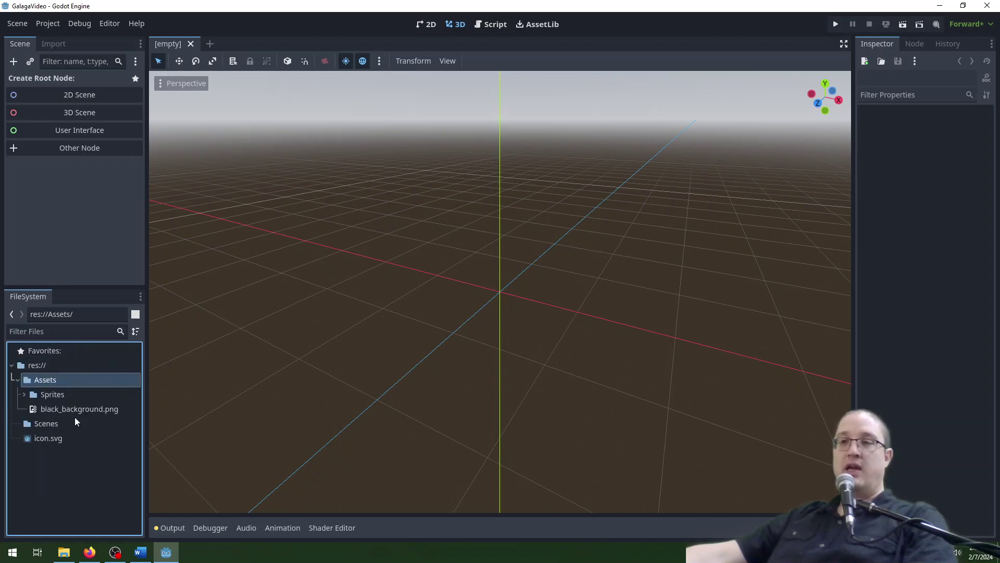
pyautogui.moveTo(73, 411)
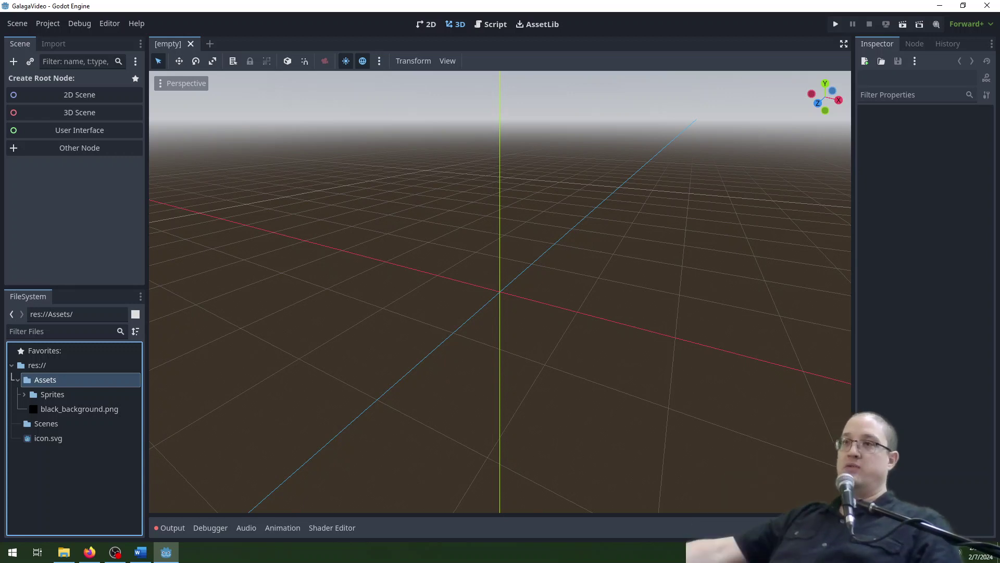
# In Project Settings, set the viewport to 600×800 and turn off window Resizable.
pyautogui.click(51, 27)
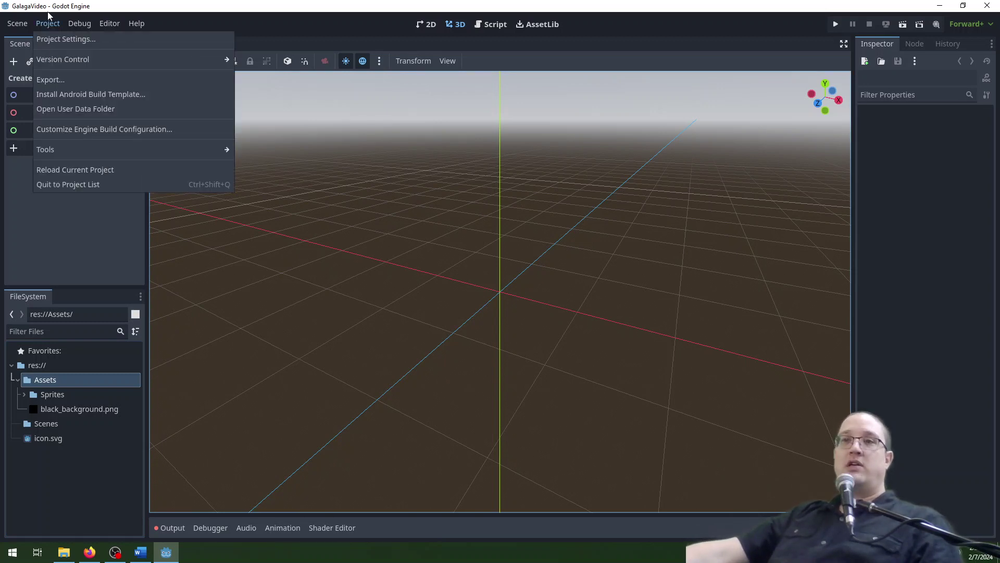
pyautogui.click(62, 37)
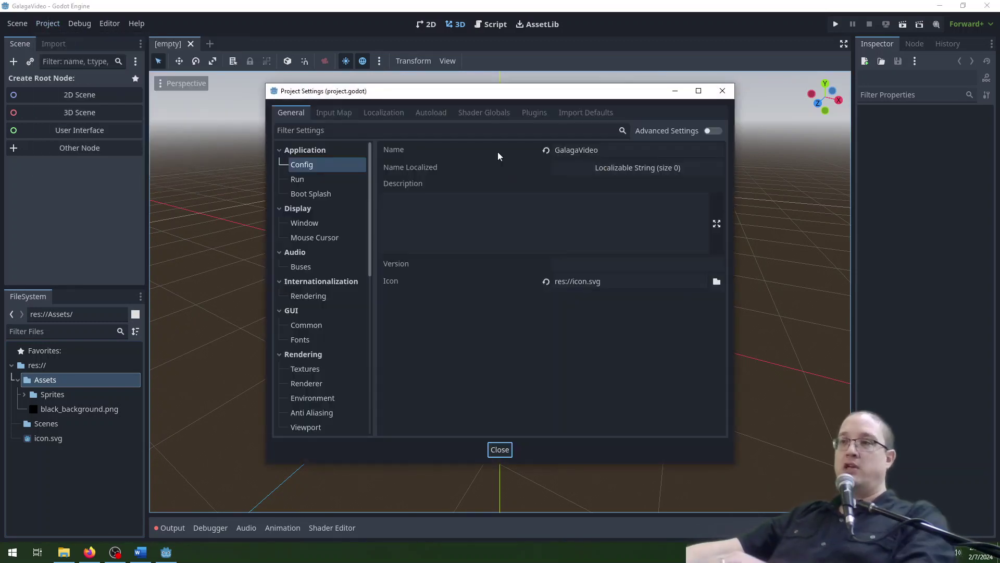
pyautogui.click(306, 223)
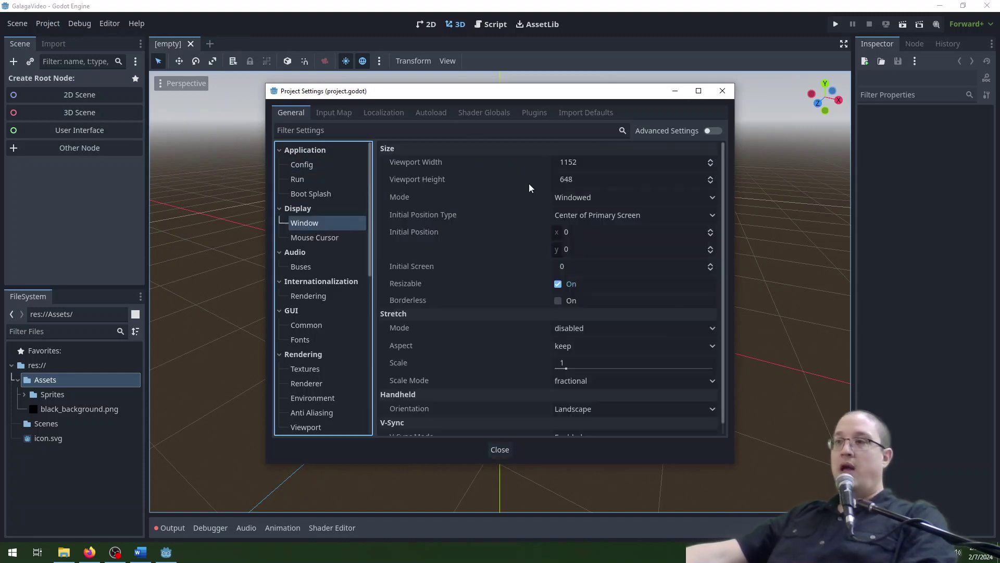
pyautogui.click(598, 162)
pyautogui.write('600')
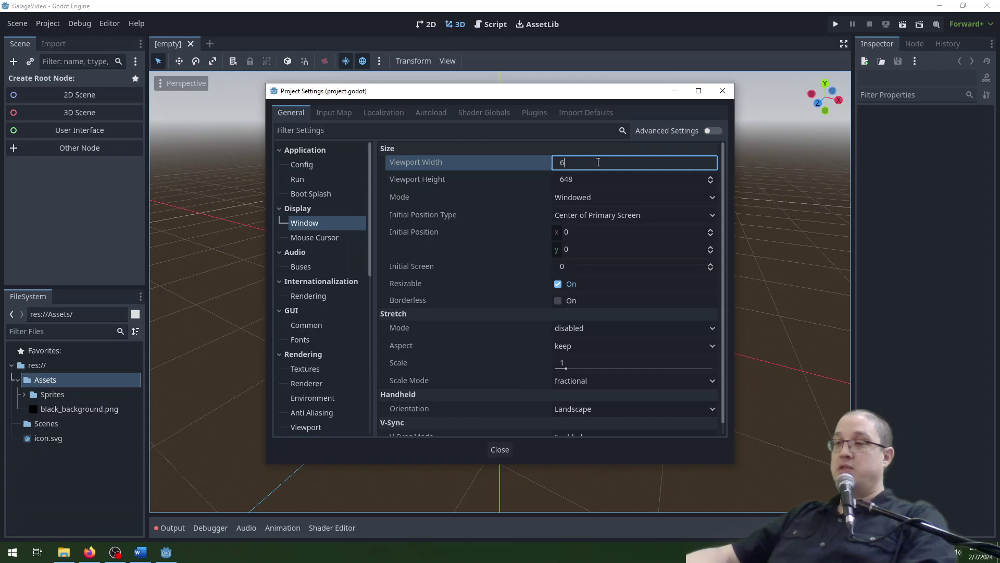
pyautogui.press('Tab')
pyautogui.write('800')
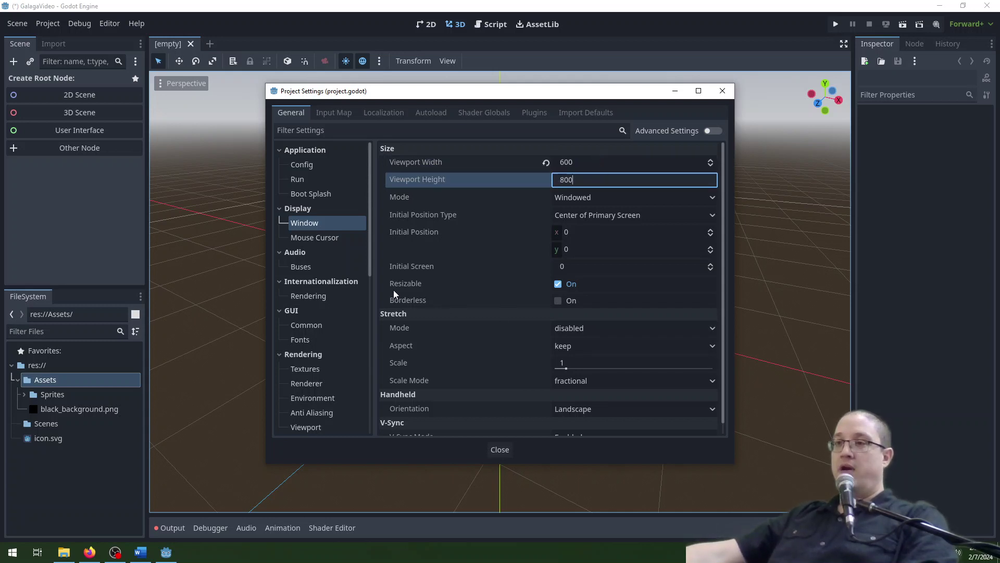
pyautogui.click(558, 285)
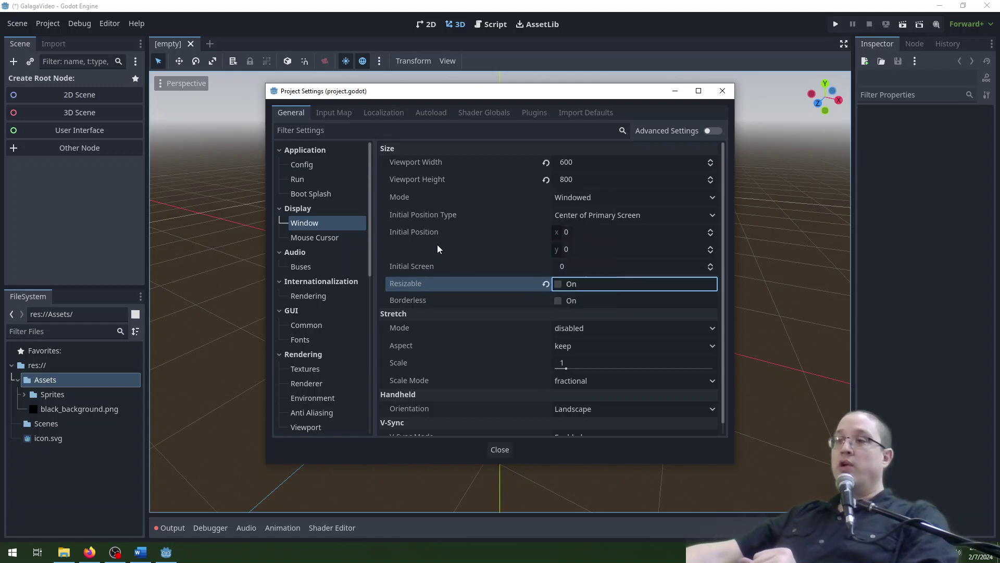
pyautogui.moveTo(437, 246)
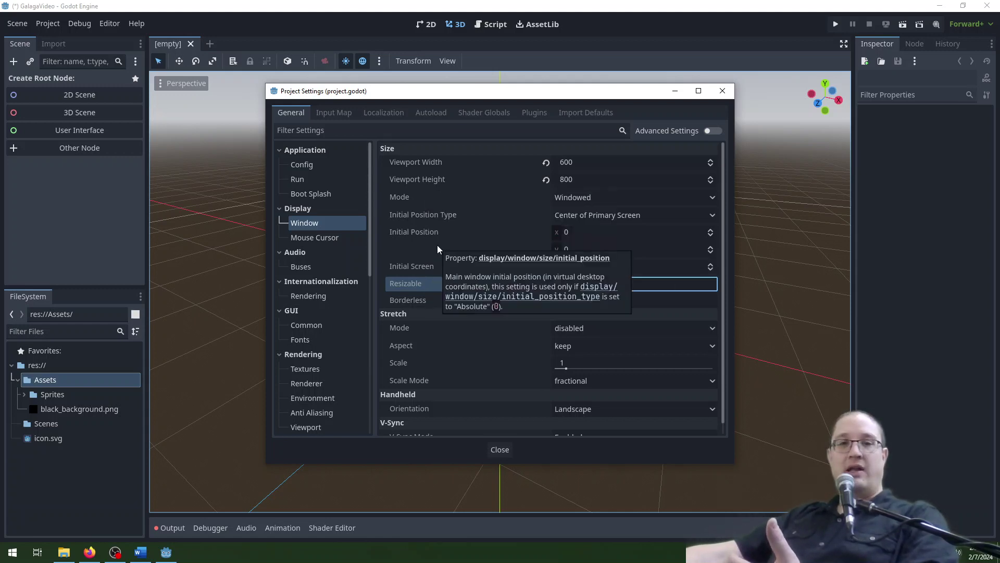
pyautogui.click(307, 370)
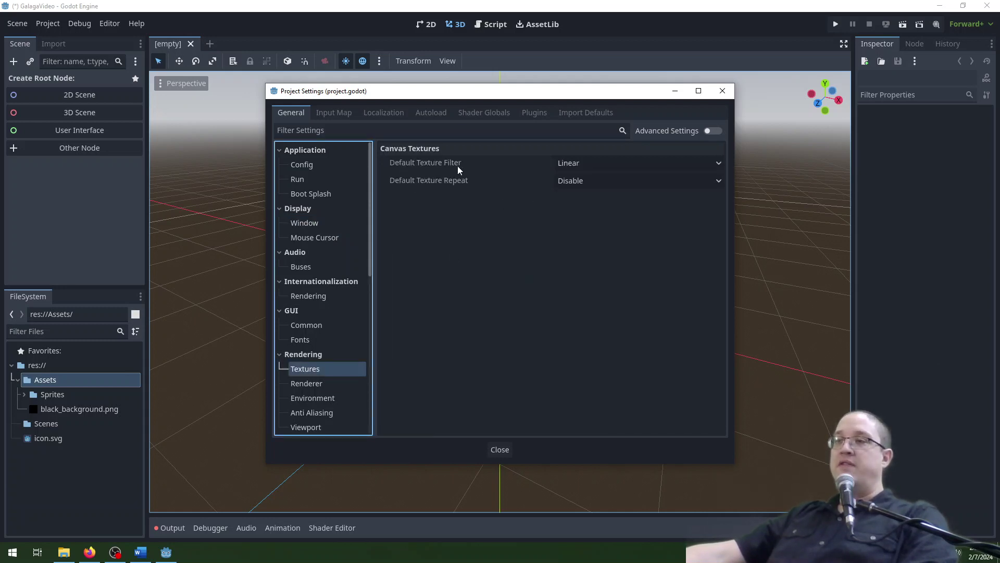
# Set Default Texture Filter to Nearest and close Project Settings.
pyautogui.click(586, 163)
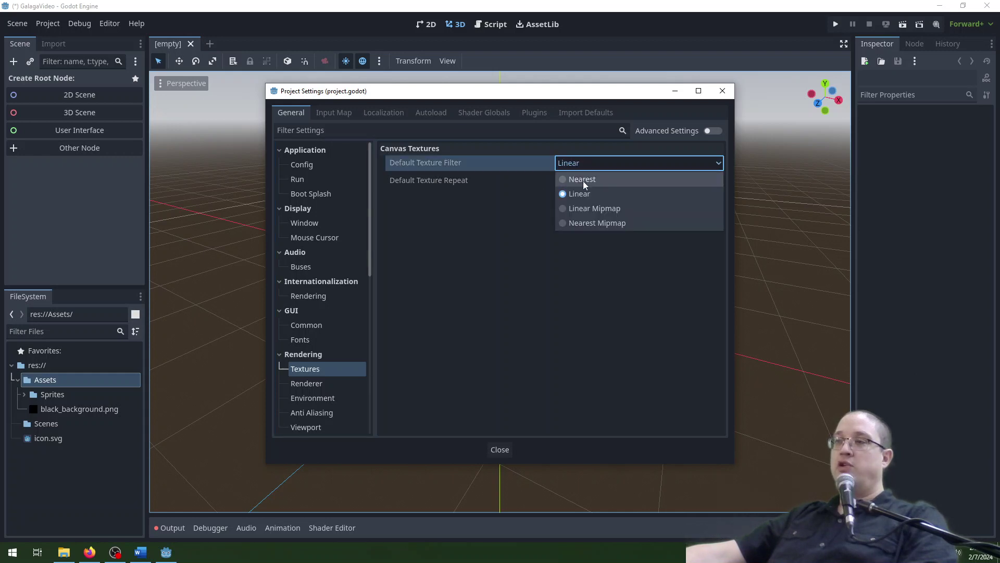
pyautogui.click(582, 181)
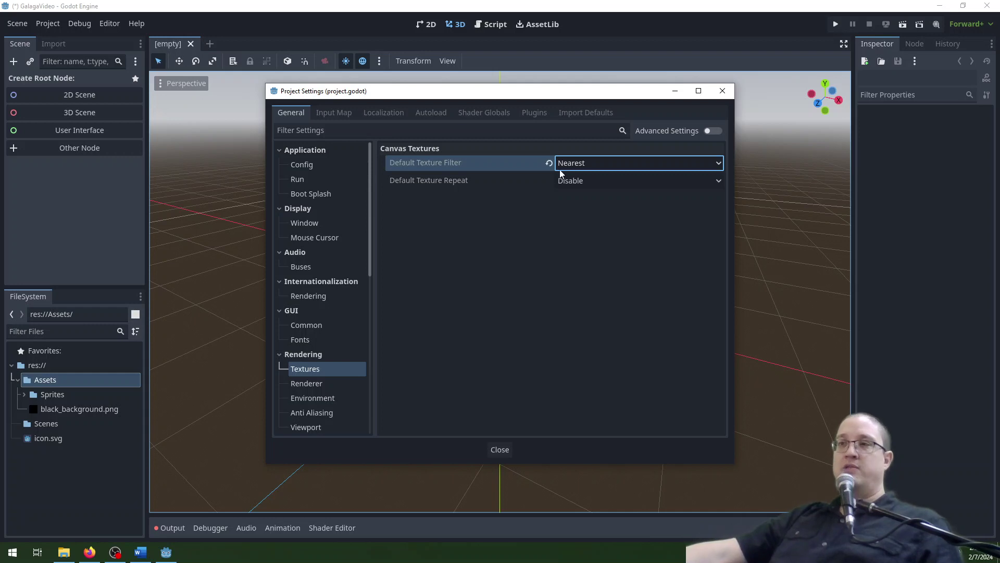
pyautogui.click(499, 451)
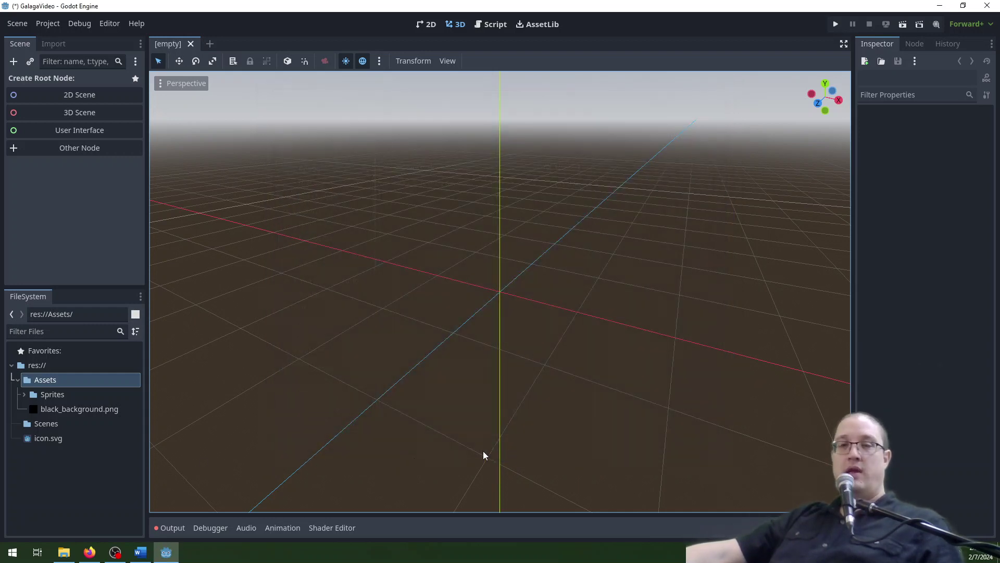
# Create a 2D scene named MainScene in the Scenes folder, saved as MainScene.tscn.
pyautogui.click(42, 424)
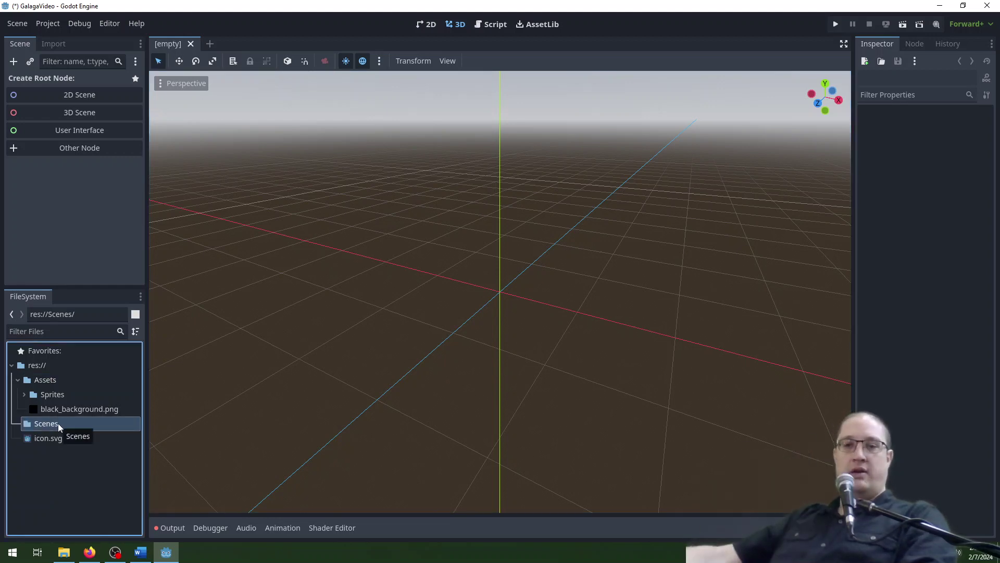
pyautogui.rightClick(58, 424)
pyautogui.moveTo(111, 350)
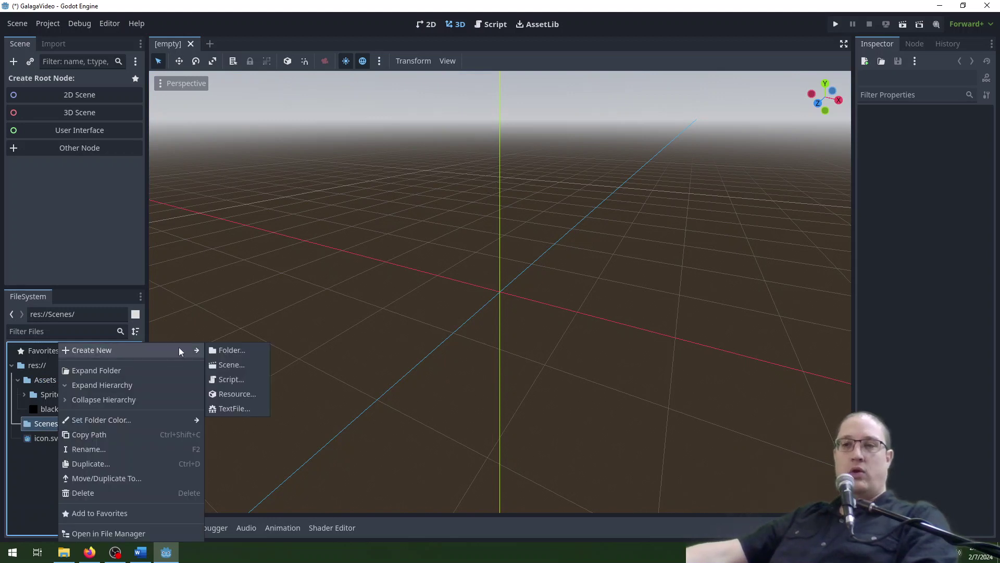
pyautogui.click(233, 364)
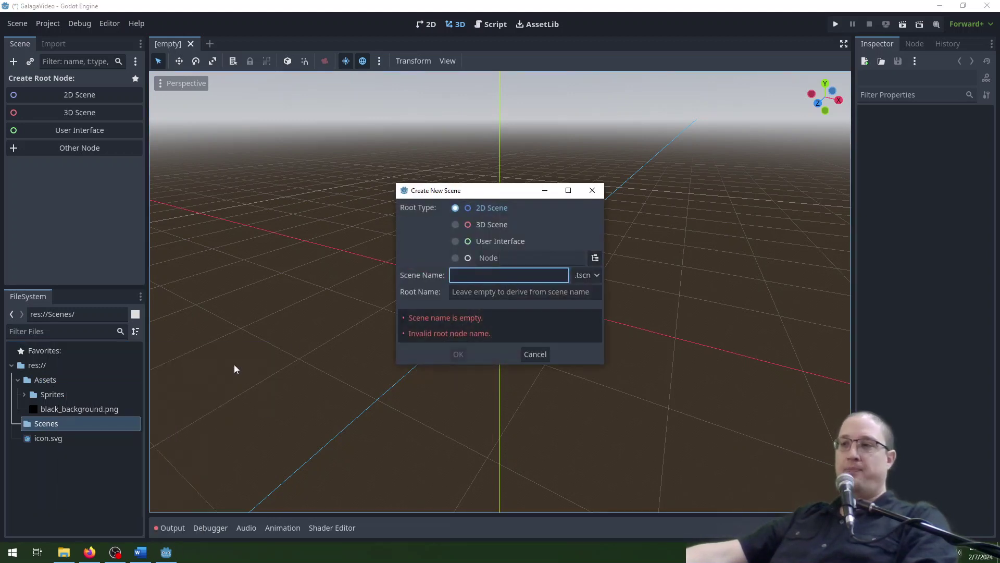
pyautogui.write('Main')
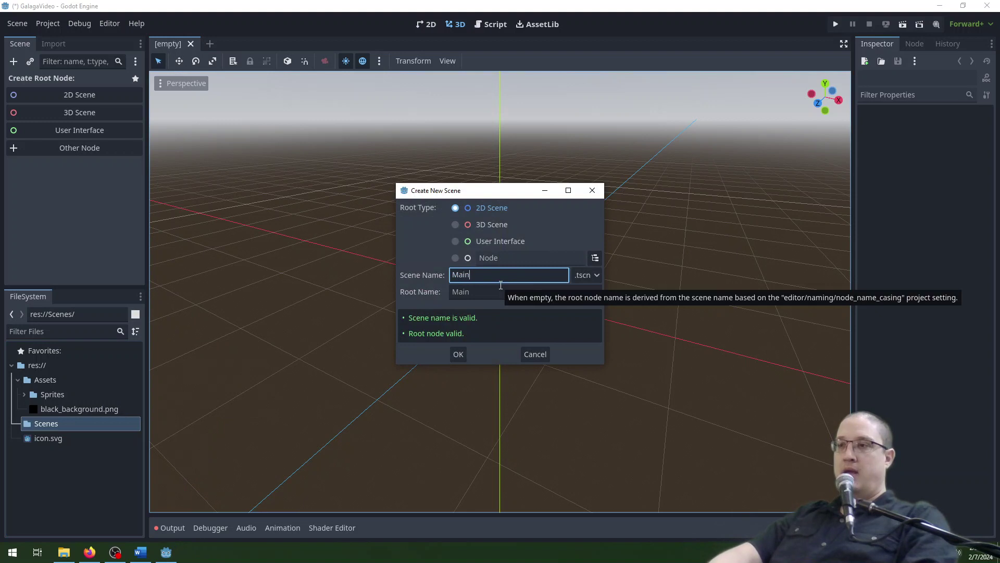
pyautogui.write('Scene')
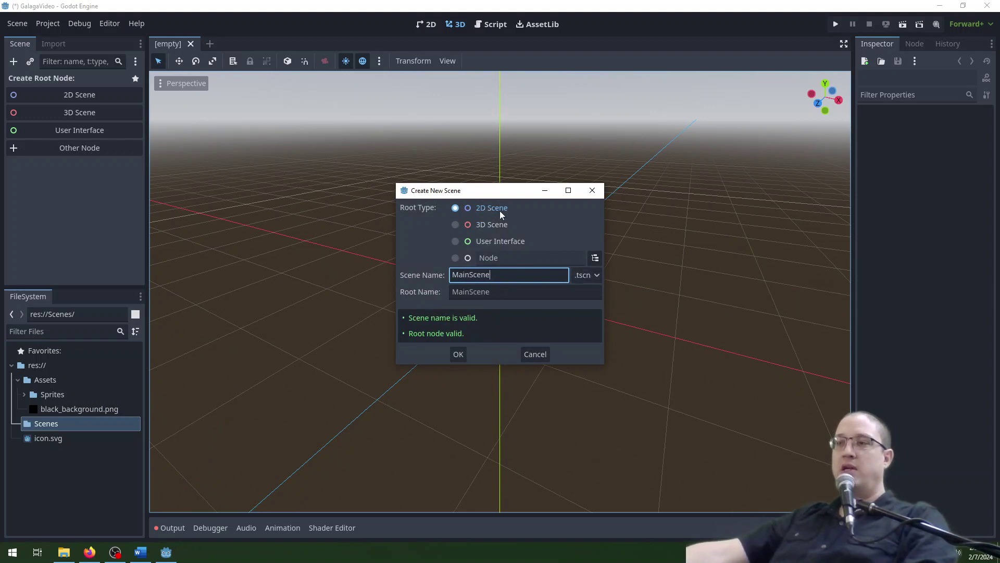
pyautogui.click(461, 351)
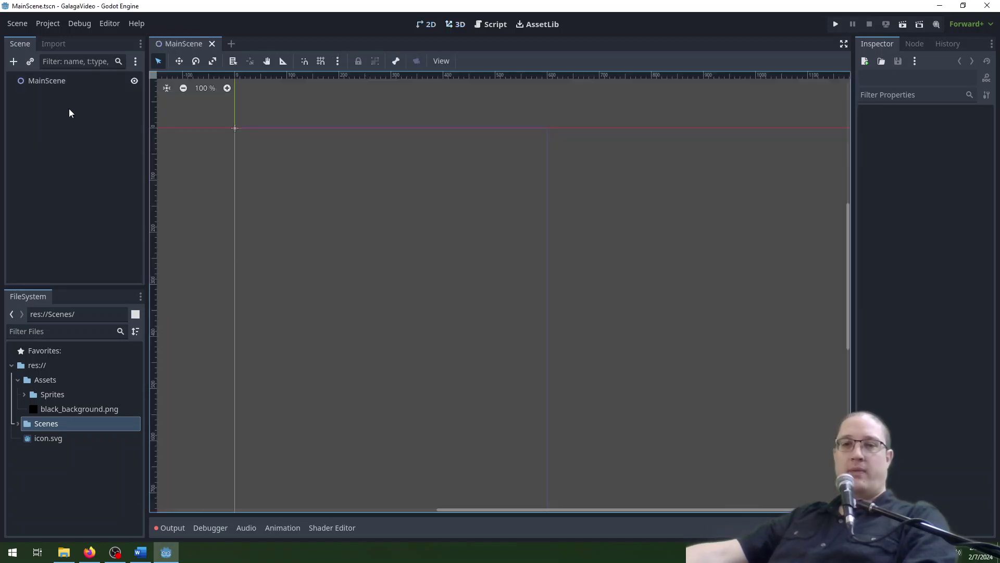
pyautogui.click(18, 425)
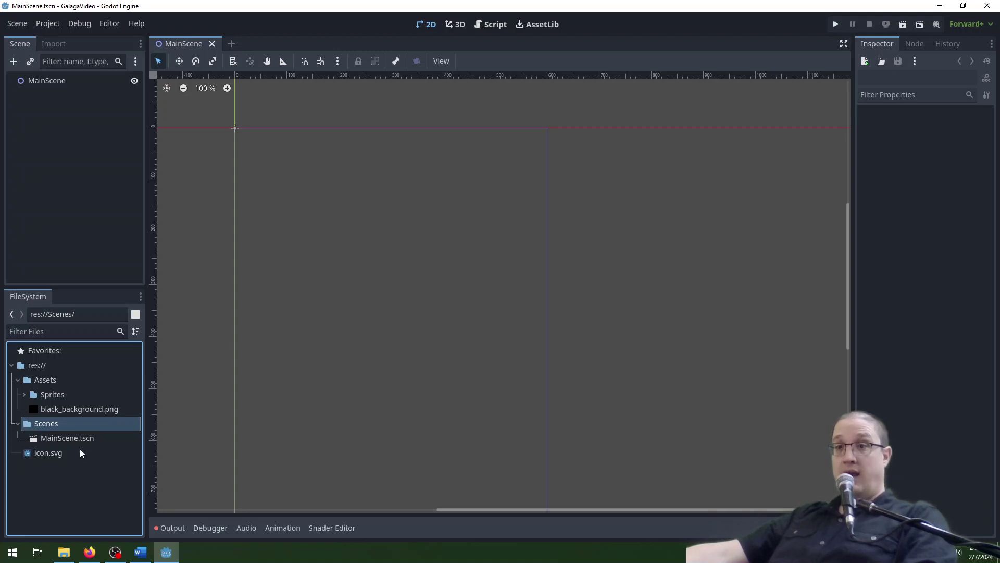
# Set MainScene.tscn as the project's main scene.
pyautogui.click(64, 437)
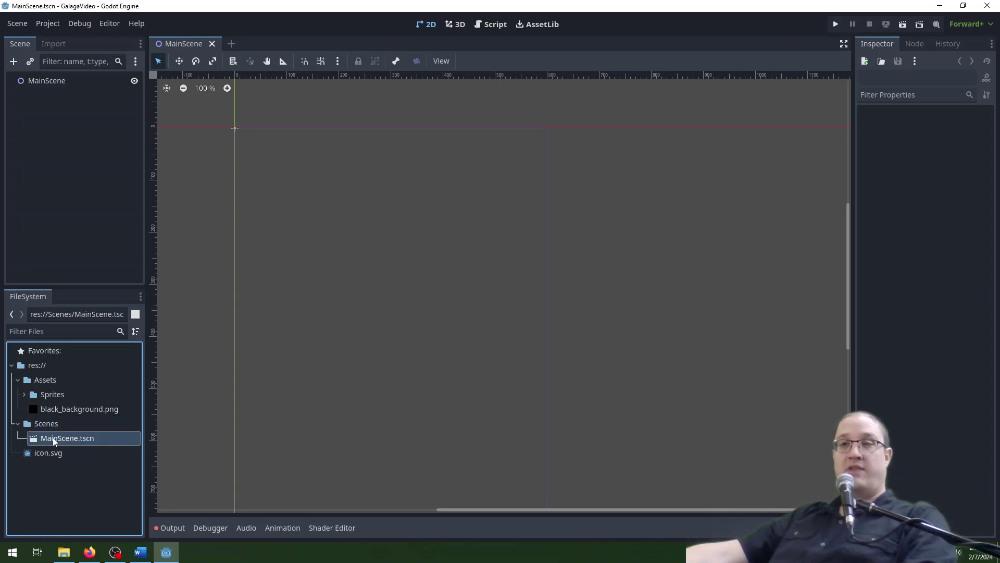
pyautogui.rightClick(54, 438)
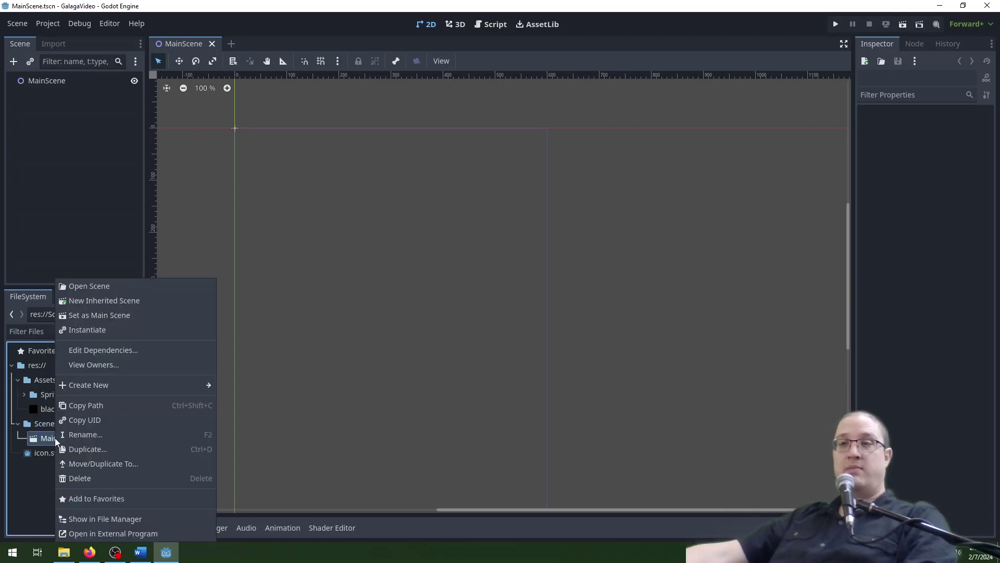
pyautogui.click(111, 316)
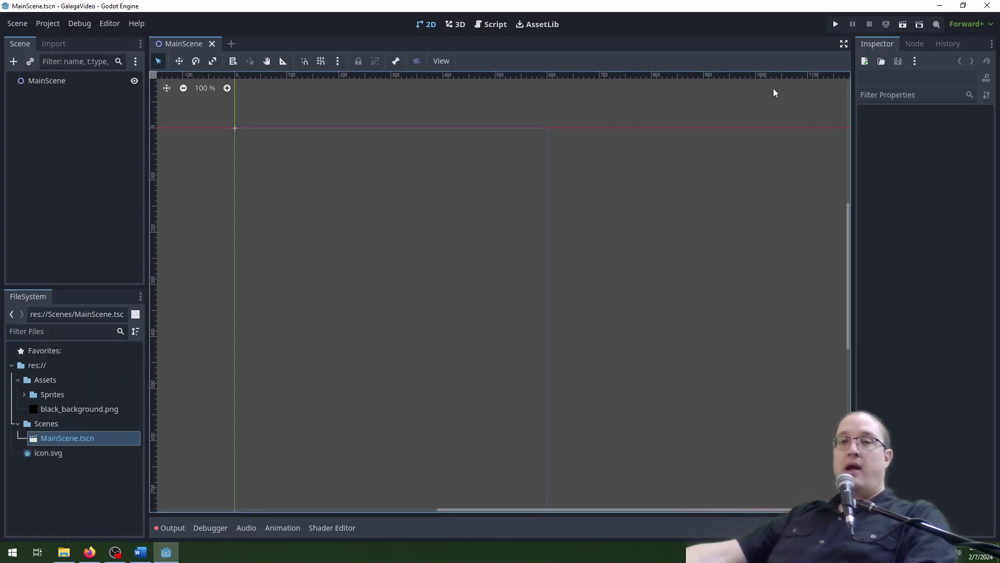
# Run the project, view the empty portrait game window, then close it.
pyautogui.click(836, 25)
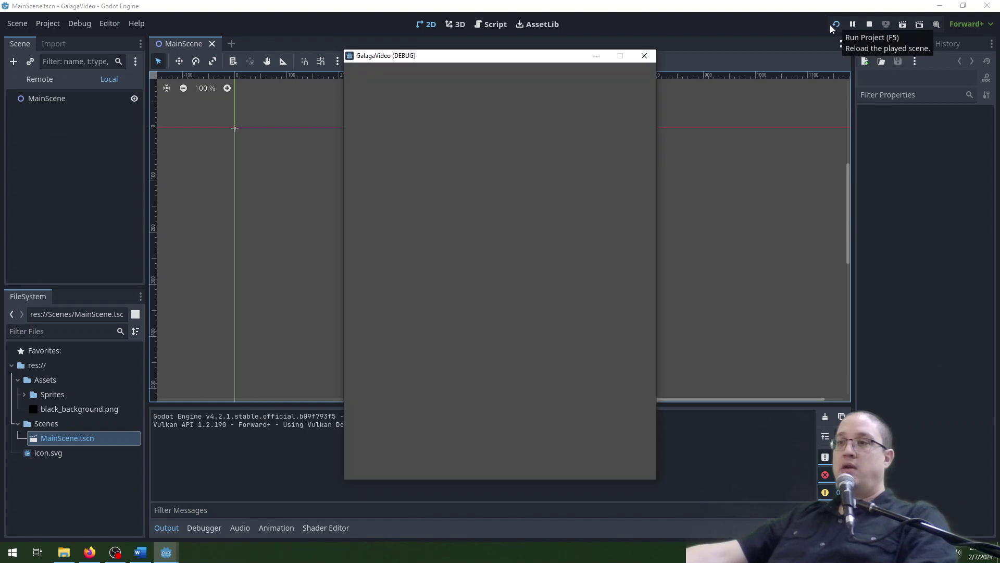
pyautogui.moveTo(459, 59); pyautogui.dragTo(438, 51)
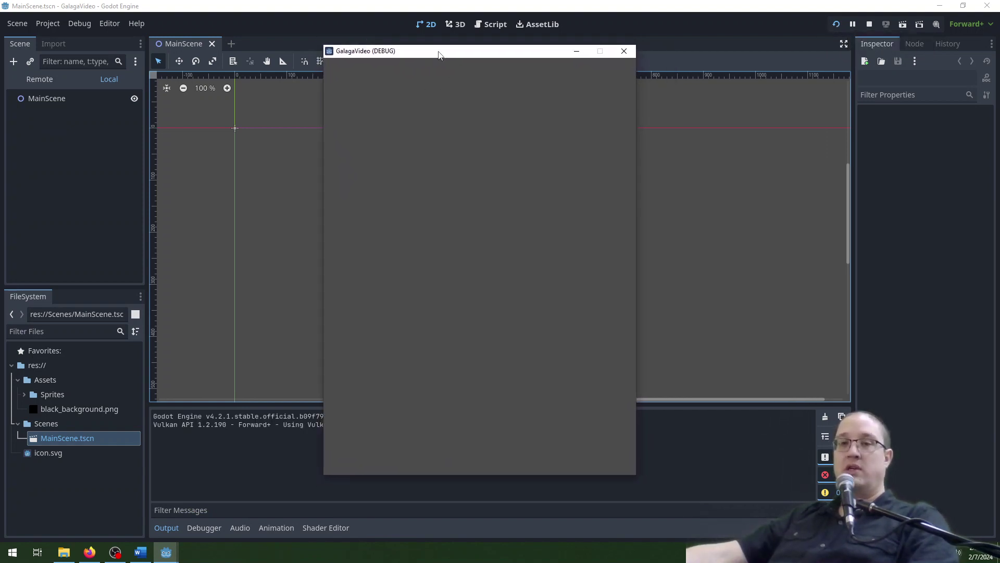
pyautogui.click(625, 52)
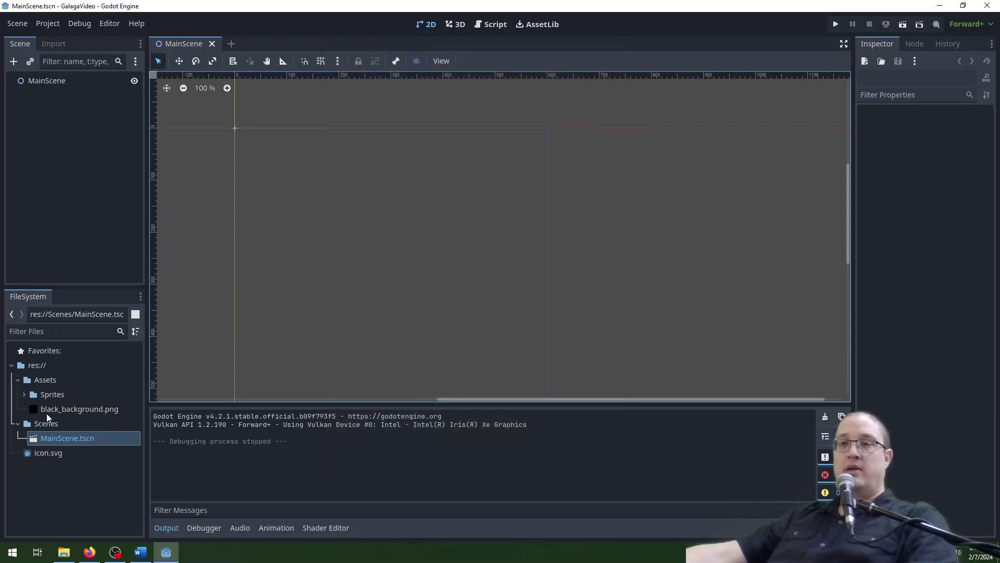
pyautogui.click(90, 496)
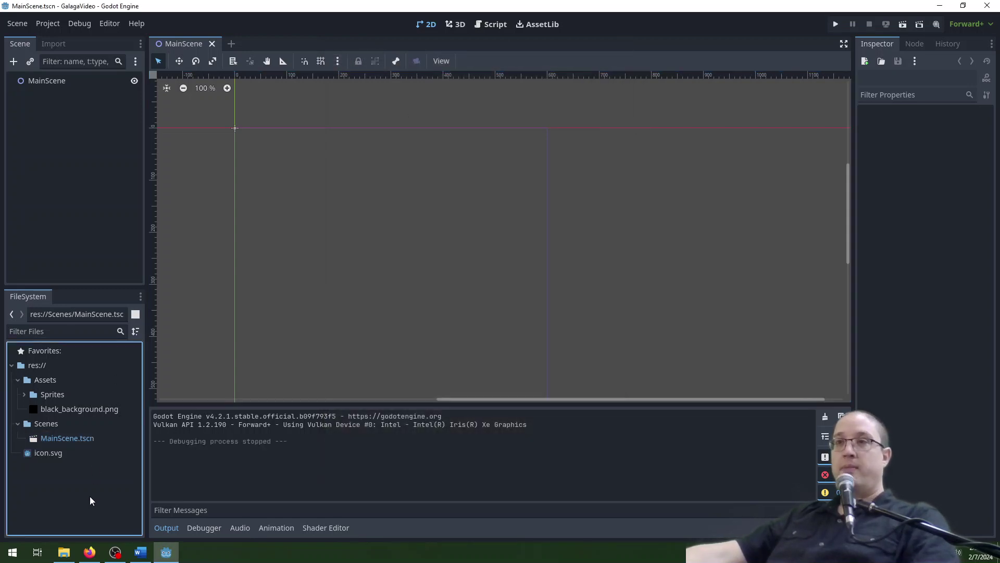